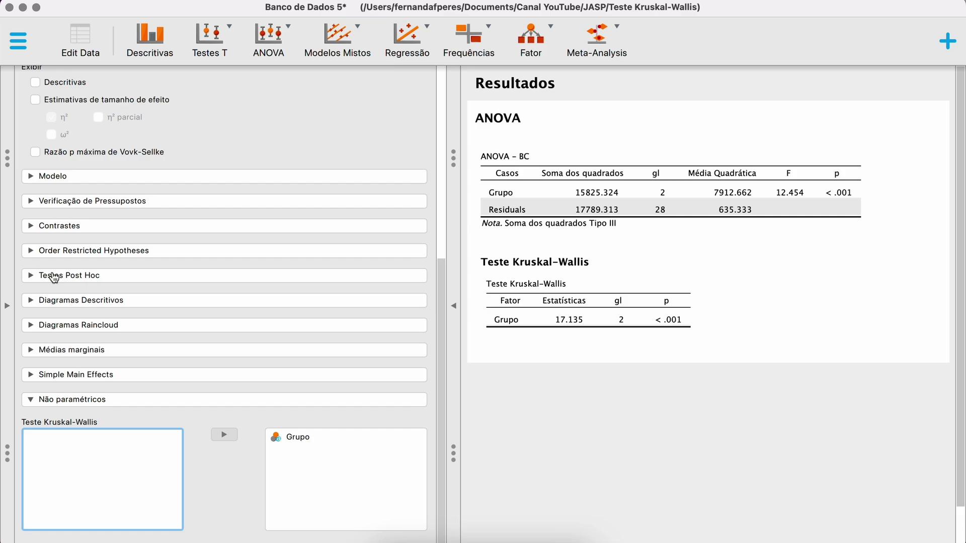
- Add Grupo as the factor for the ANOVA's post hoc tests
{"action": "left_click", "coordinate": [54, 276]}
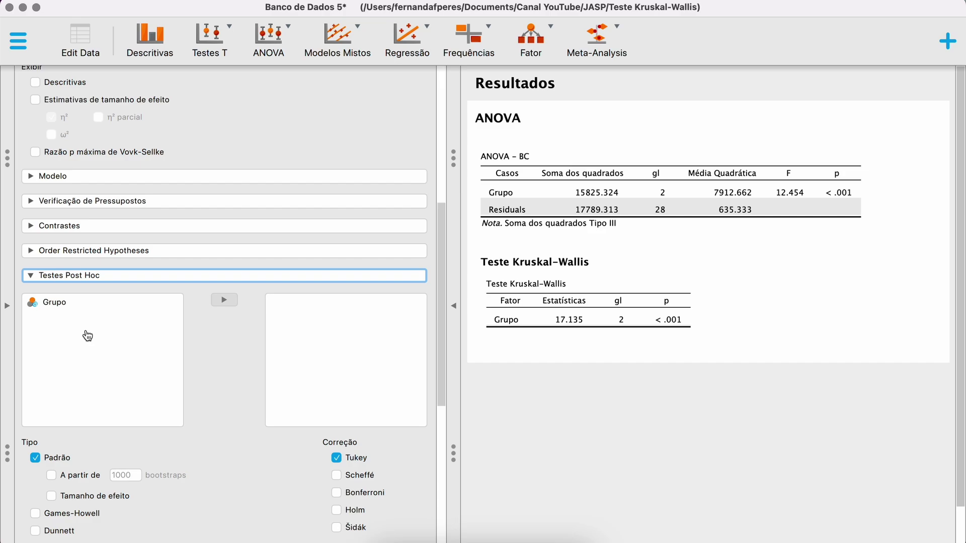
{"action": "left_click", "coordinate": [65, 302]}
{"action": "left_click", "coordinate": [225, 303]}
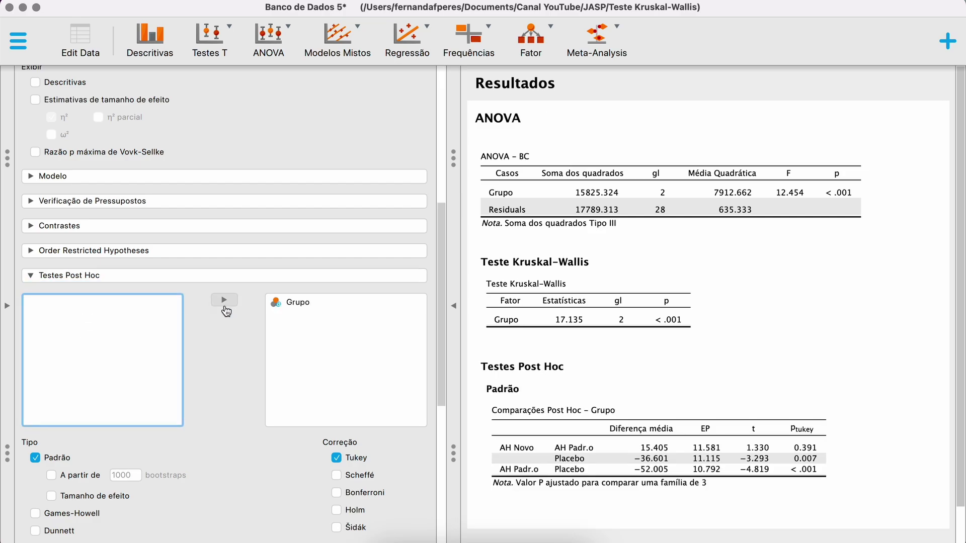
- Turn off the Padrão post hoc type and the Tukey correction, and enable the Dunn post hoc test for Grupo
{"action": "scroll", "coordinate": [252, 393], "scroll_direction": "down", "scroll_amount": 5}
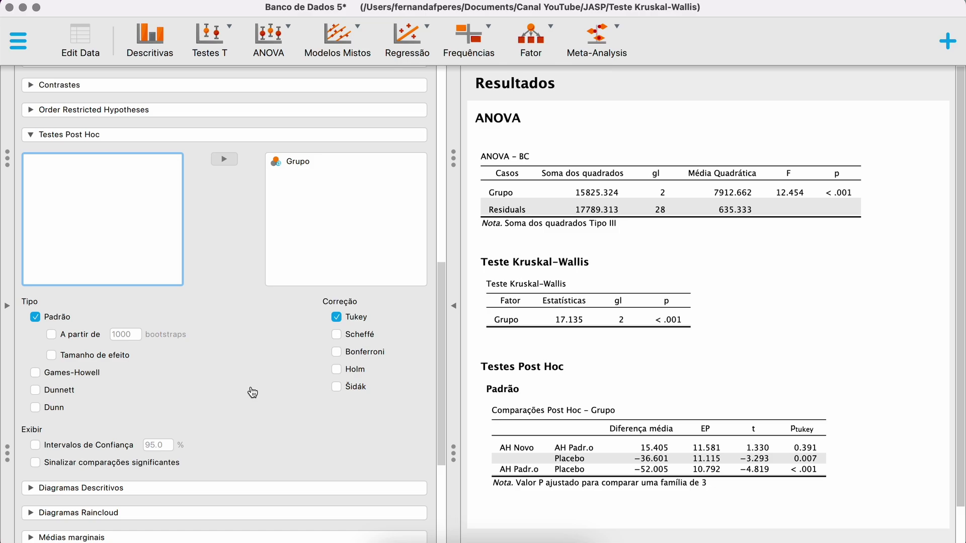
{"action": "left_click", "coordinate": [36, 318]}
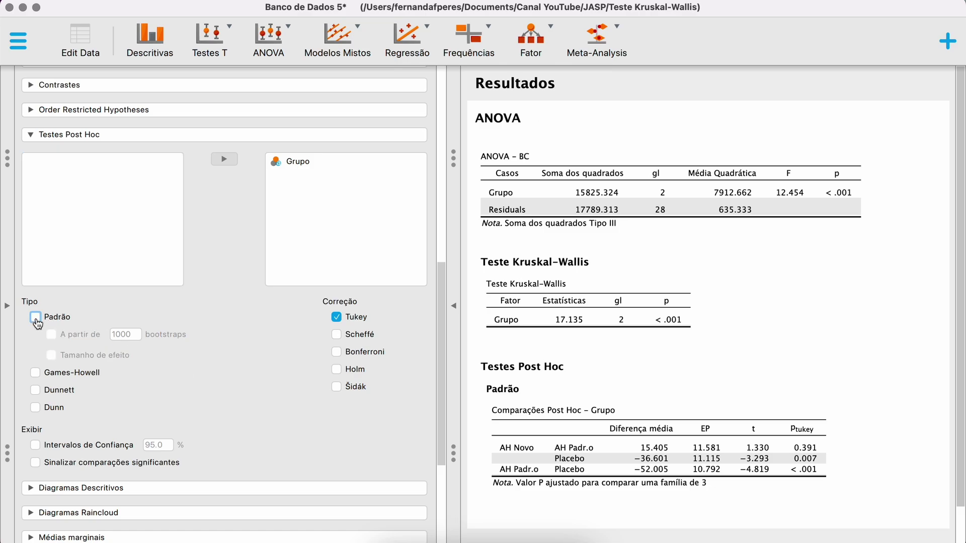
{"action": "left_click", "coordinate": [336, 318]}
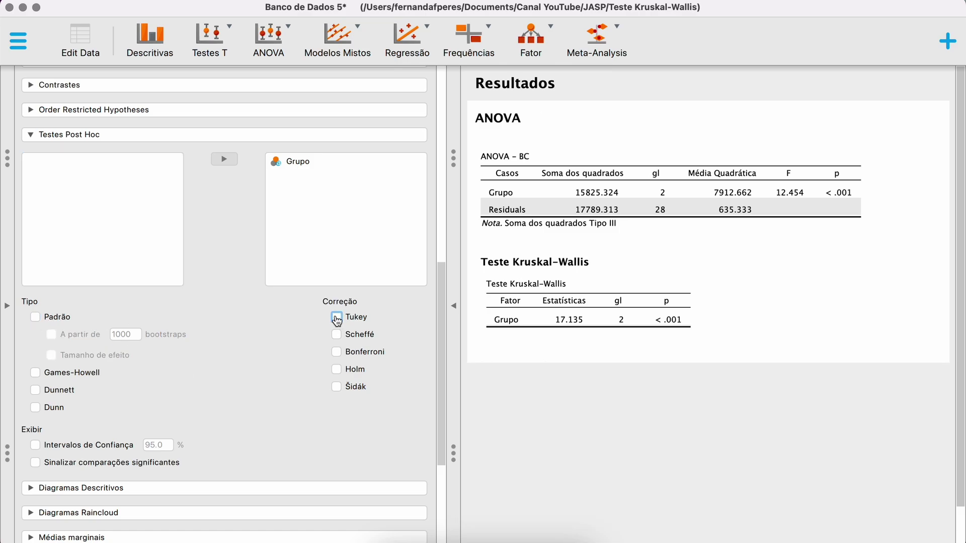
{"action": "left_click", "coordinate": [36, 408]}
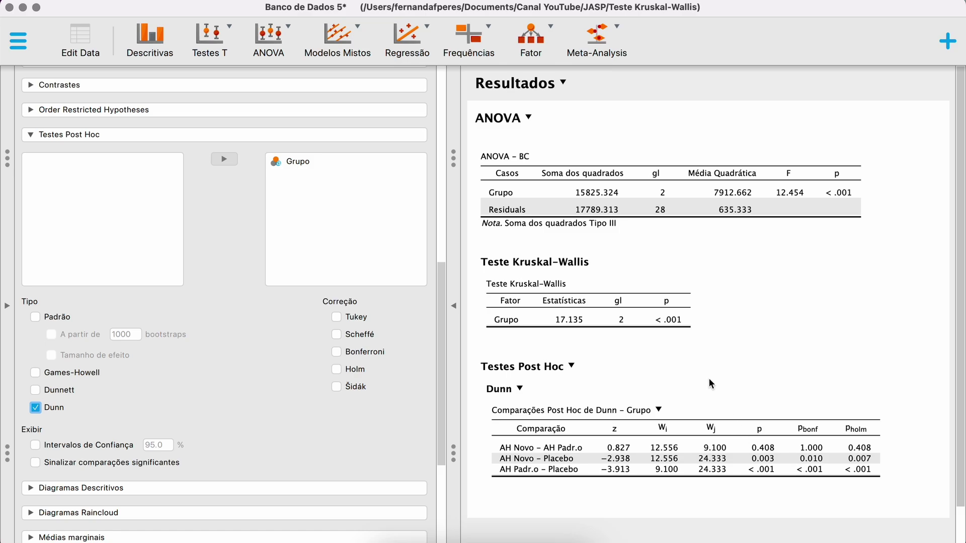
{"action": "scroll", "coordinate": [695, 357], "scroll_direction": "down", "scroll_amount": 2}
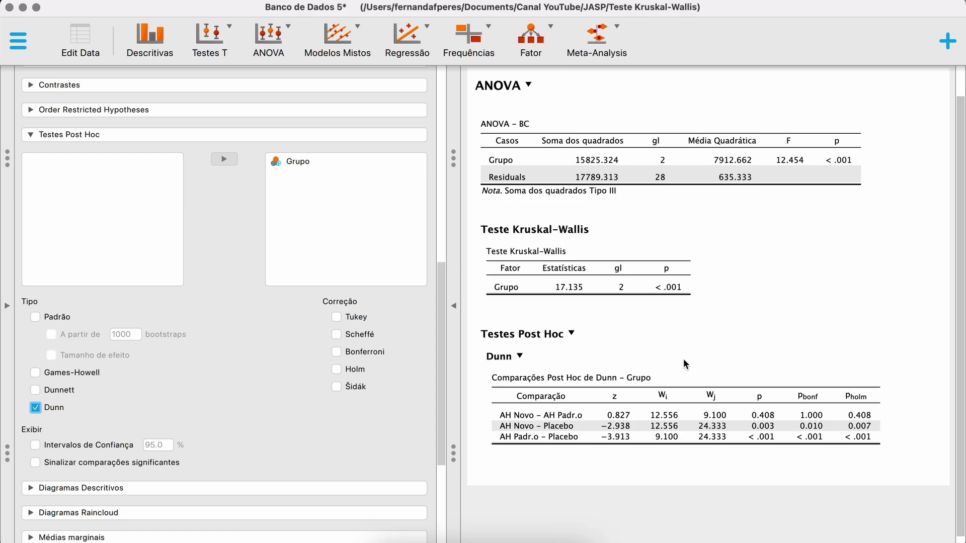
{"action": "scroll", "coordinate": [324, 404], "scroll_direction": "up", "scroll_amount": 3}
{"action": "scroll", "coordinate": [324, 404], "scroll_direction": "up", "scroll_amount": 10}
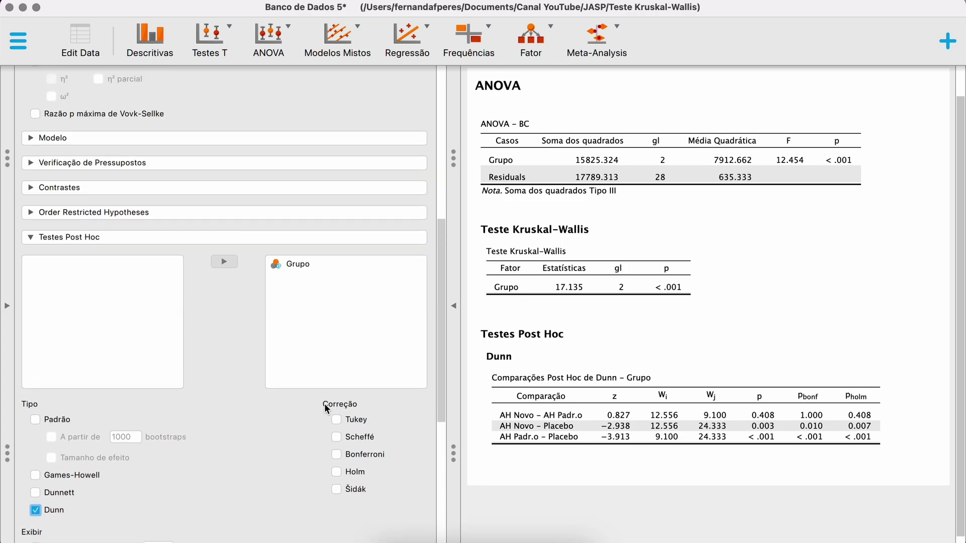
{"action": "scroll", "coordinate": [327, 272], "scroll_direction": "up", "scroll_amount": 1}
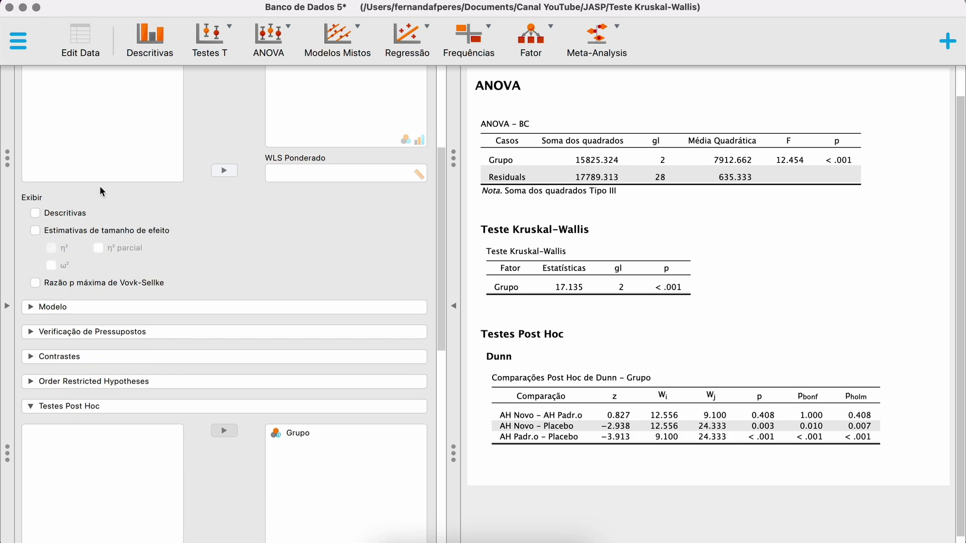
{"action": "left_click", "coordinate": [35, 213]}
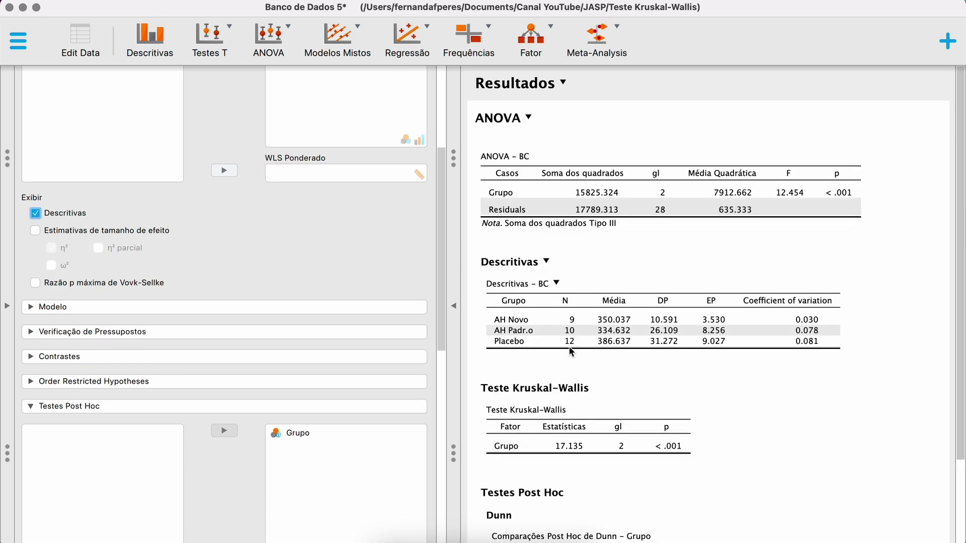
{"action": "scroll", "coordinate": [611, 385], "scroll_direction": "down", "scroll_amount": 1}
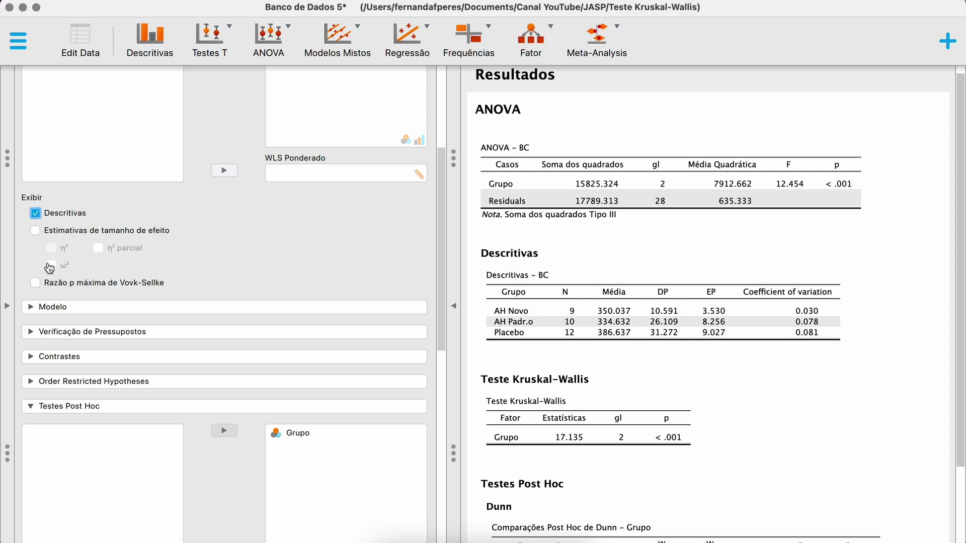
{"action": "left_click", "coordinate": [36, 213]}
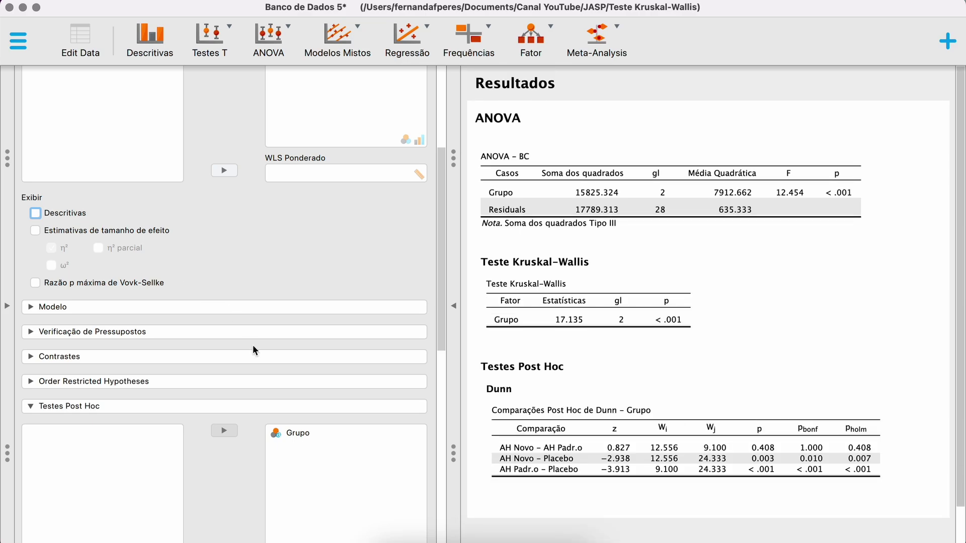
- Create a raincloud plot of BC with Grupo on the horizontal axis
{"action": "scroll", "coordinate": [265, 366], "scroll_direction": "down", "scroll_amount": 5}
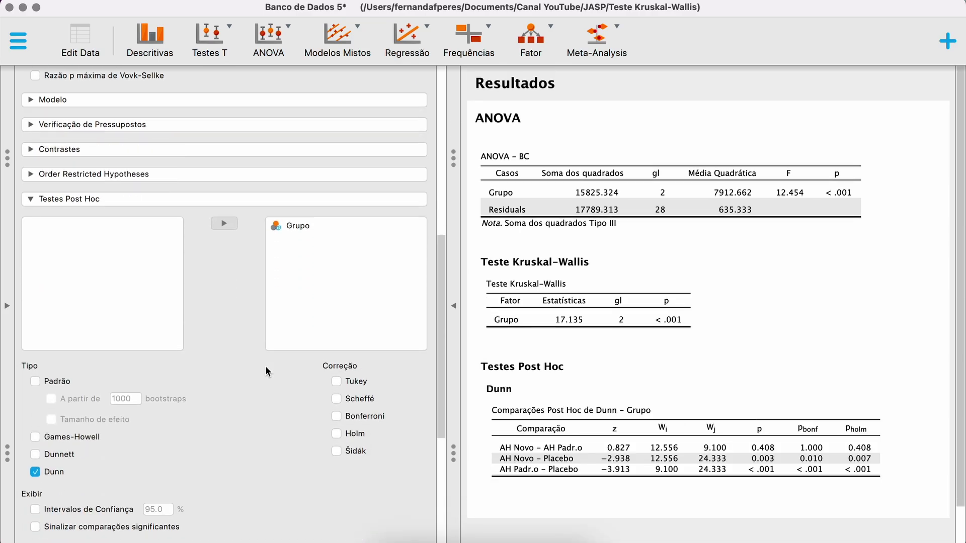
{"action": "scroll", "coordinate": [266, 367], "scroll_direction": "down", "scroll_amount": 6}
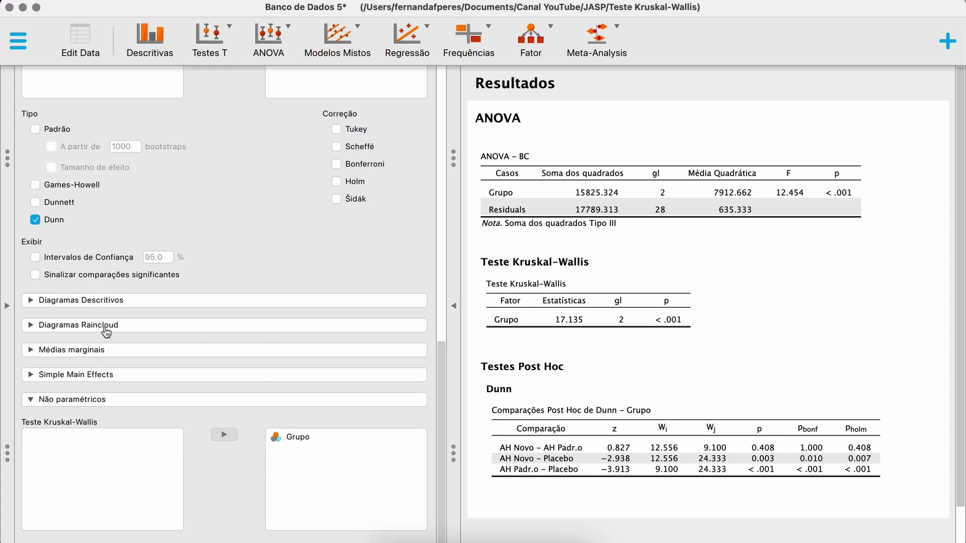
{"action": "left_click", "coordinate": [105, 326]}
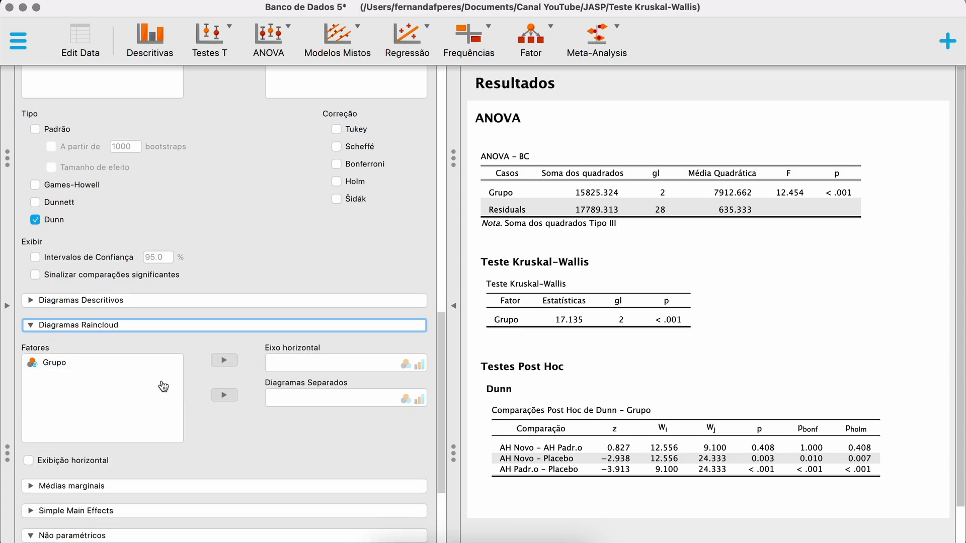
{"action": "left_click", "coordinate": [59, 368]}
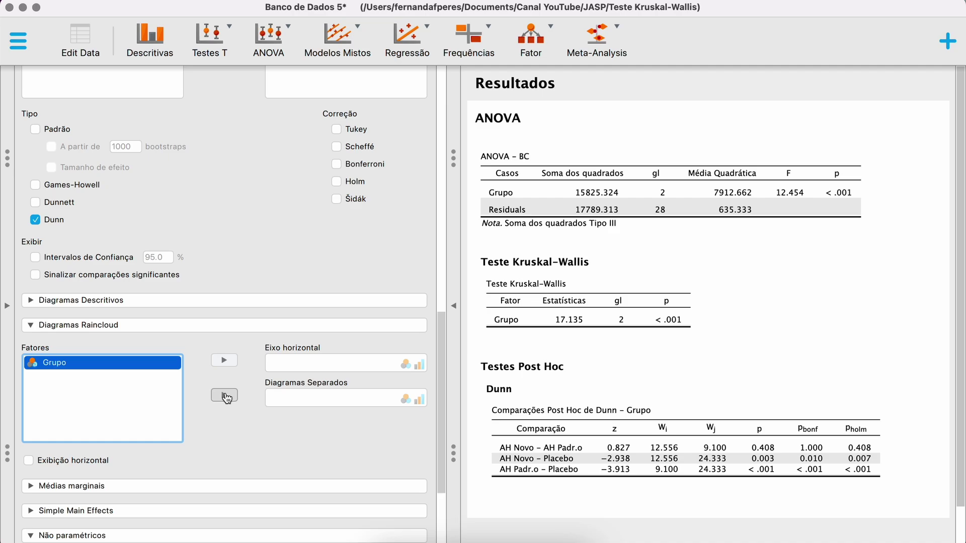
{"action": "left_click", "coordinate": [224, 362]}
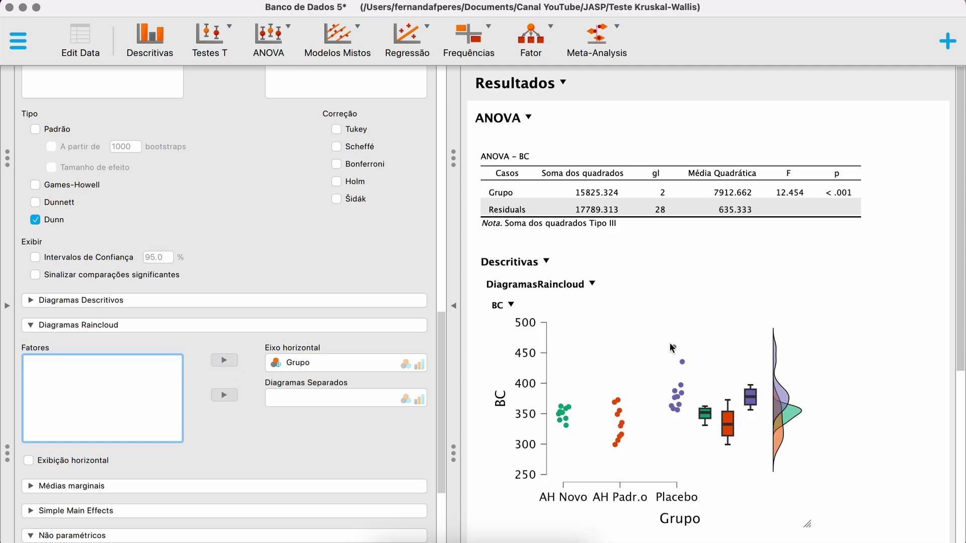
{"action": "scroll", "coordinate": [669, 342], "scroll_direction": "down", "scroll_amount": 3}
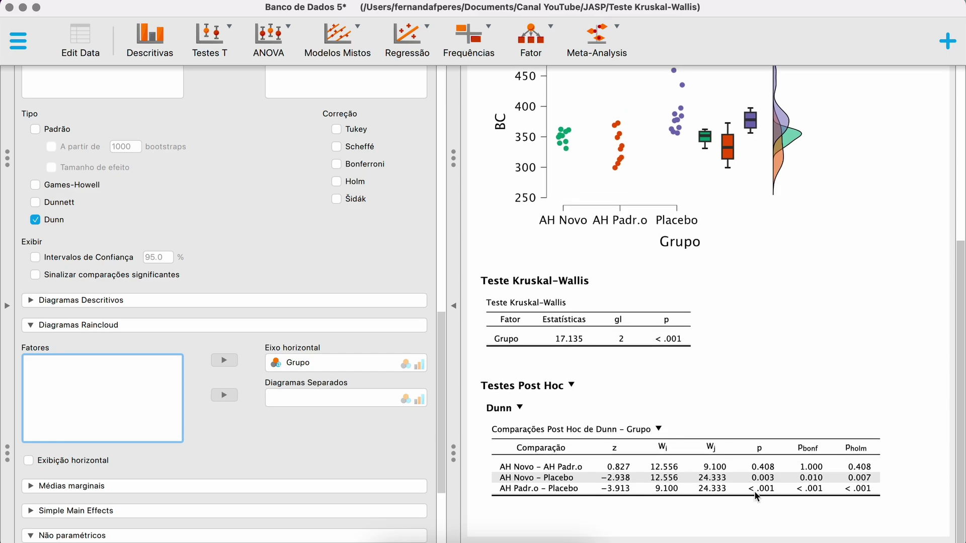
{"action": "scroll", "coordinate": [741, 414], "scroll_direction": "up", "scroll_amount": 3}
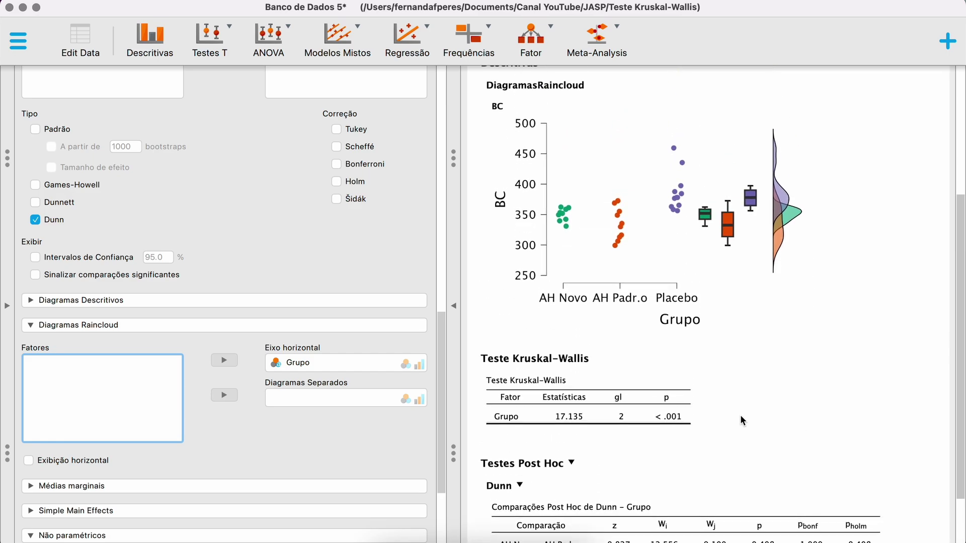
- Start a new descriptive statistics analysis with BC as the variable, split by Grupo
{"action": "left_click", "coordinate": [150, 52]}
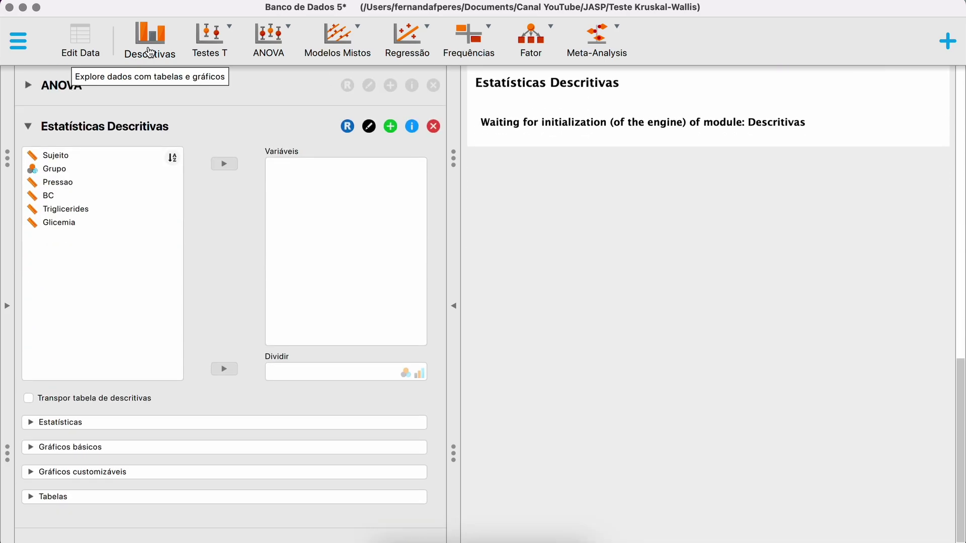
{"action": "left_click", "coordinate": [58, 168]}
{"action": "left_click", "coordinate": [225, 369]}
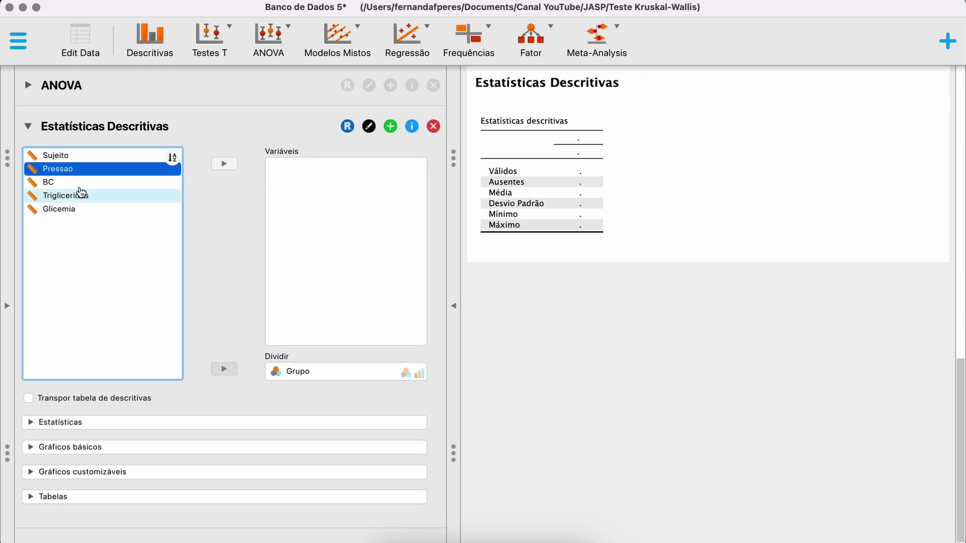
{"action": "left_click", "coordinate": [75, 182]}
{"action": "left_click", "coordinate": [225, 166]}
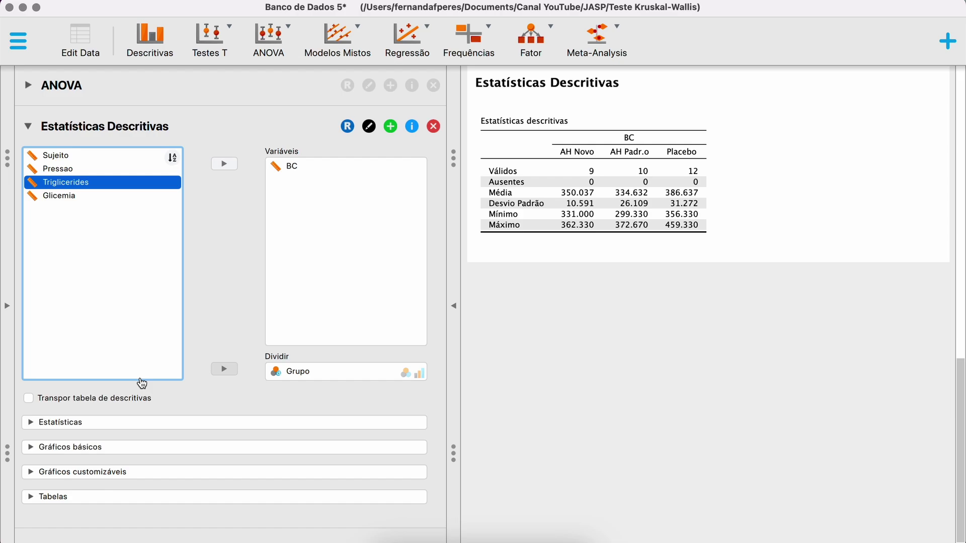
- Add quartiles to the descriptive statistics table for BC
{"action": "left_click", "coordinate": [101, 423]}
{"action": "scroll", "coordinate": [207, 433], "scroll_direction": "down", "scroll_amount": 5}
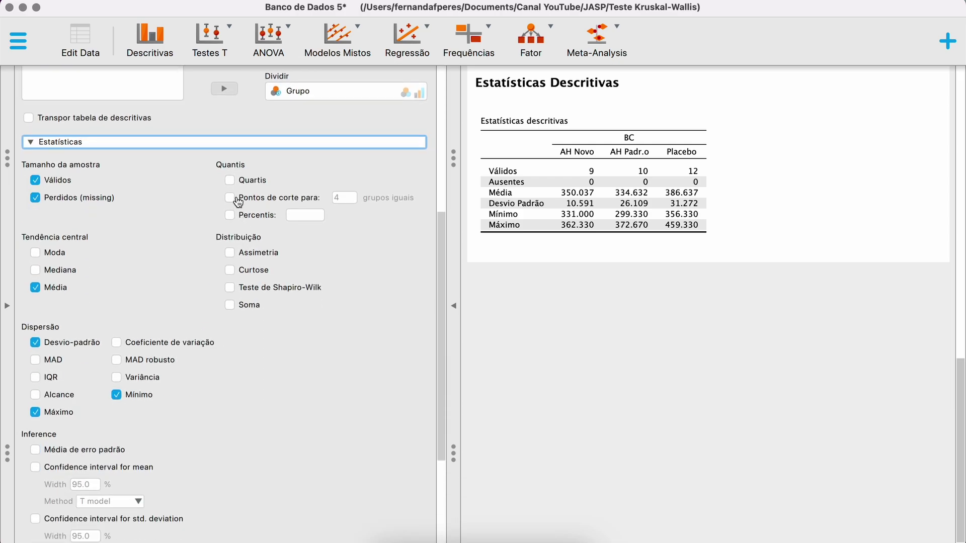
{"action": "left_click", "coordinate": [230, 181]}
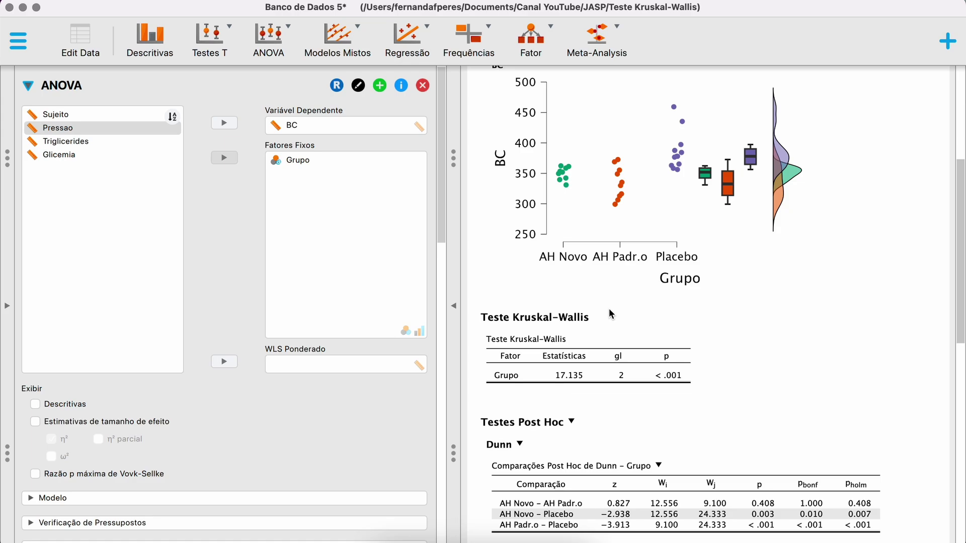
- Add the interquartile range (IQR) to the descriptive statistics of BC and return to the Kruskal-Wallis test results
{"action": "scroll", "coordinate": [609, 309], "scroll_direction": "up", "scroll_amount": 5}
{"action": "scroll", "coordinate": [213, 388], "scroll_direction": "down", "scroll_amount": 5}
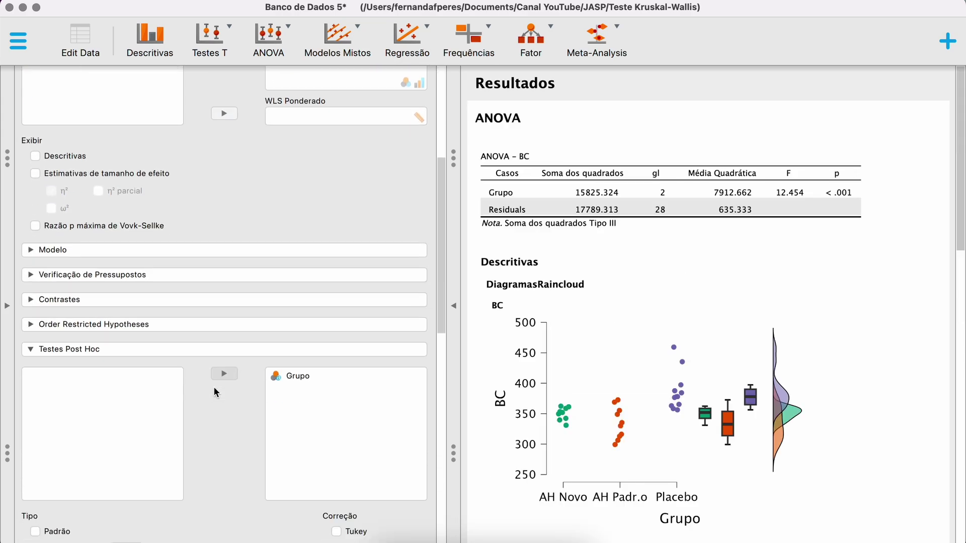
{"action": "scroll", "coordinate": [213, 386], "scroll_direction": "down", "scroll_amount": 15}
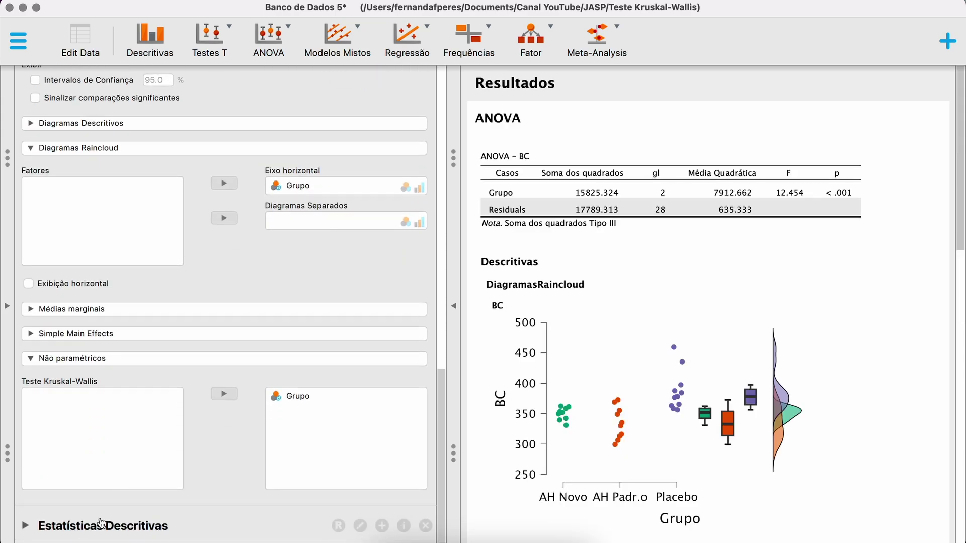
{"action": "left_click", "coordinate": [100, 524]}
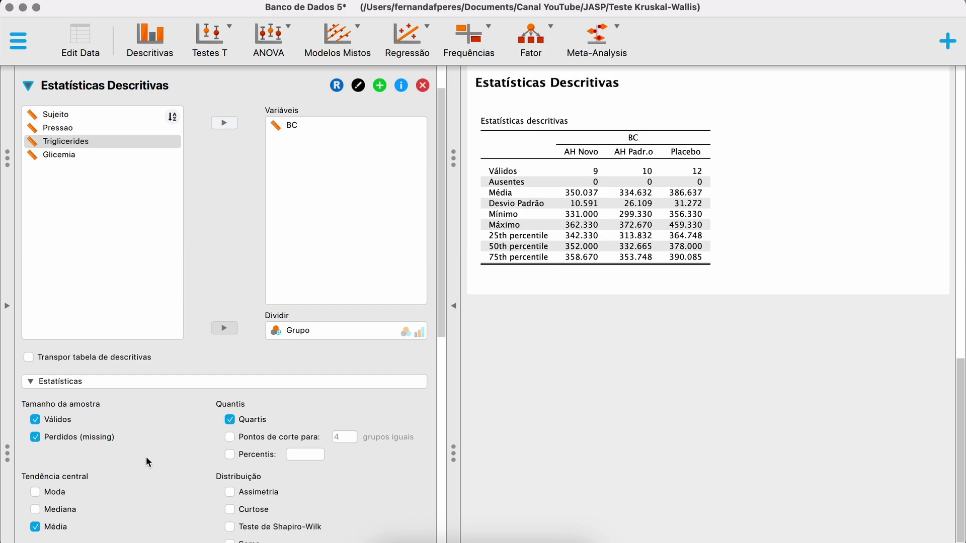
{"action": "scroll", "coordinate": [146, 457], "scroll_direction": "down", "scroll_amount": 3}
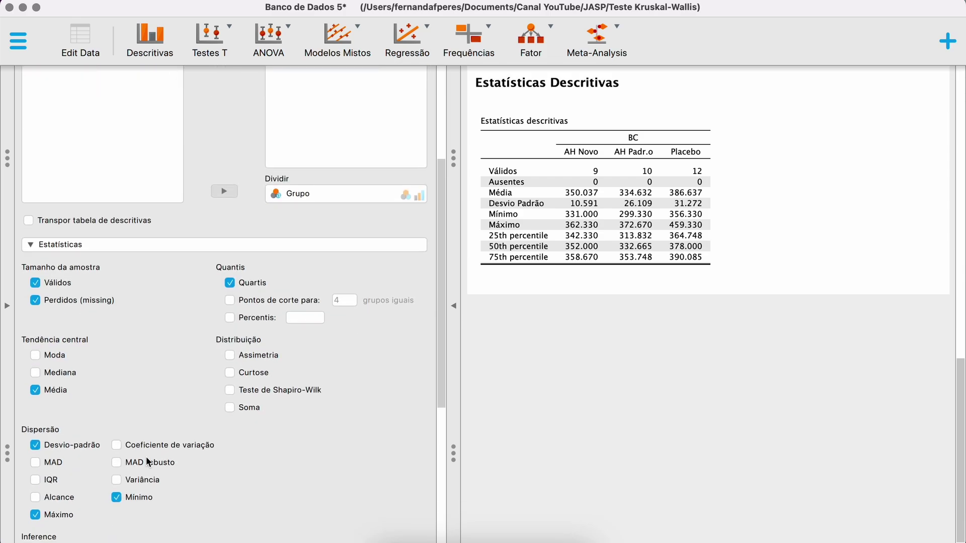
{"action": "left_click", "coordinate": [35, 480]}
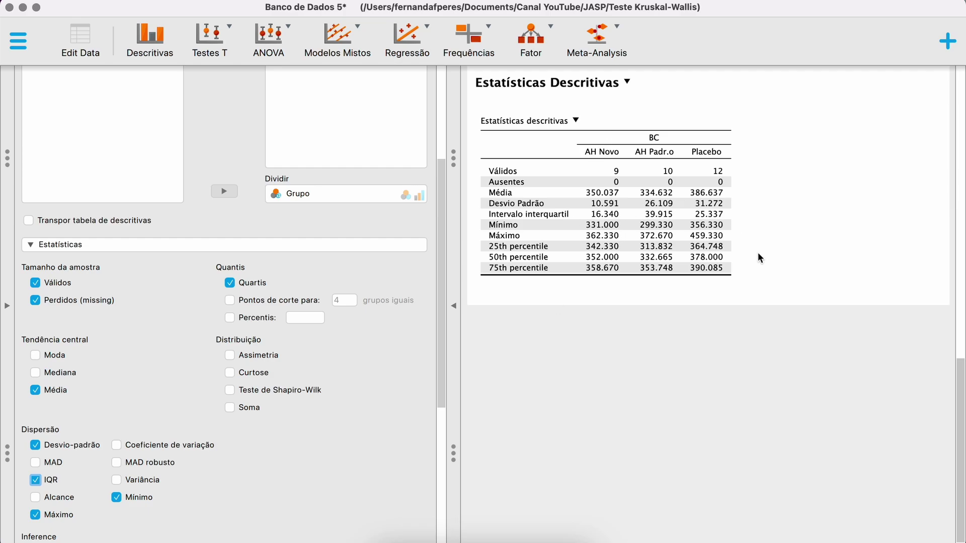
{"action": "scroll", "coordinate": [704, 261], "scroll_direction": "up", "scroll_amount": 10}
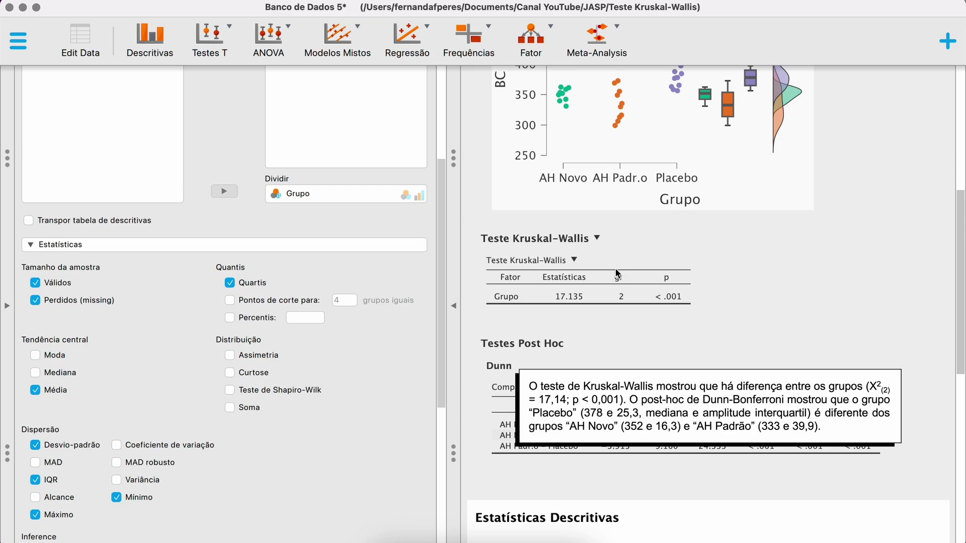
{"action": "left_click", "coordinate": [594, 281]}
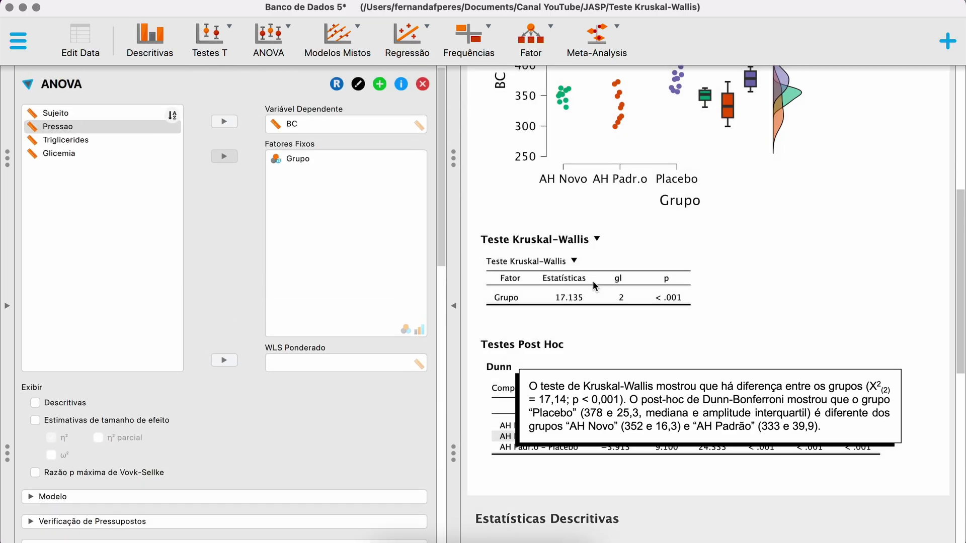